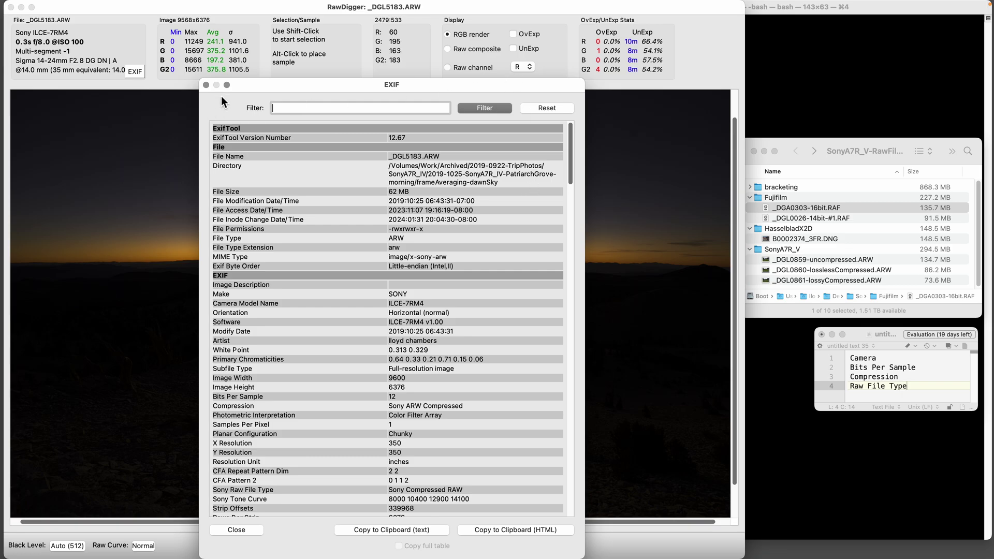
{"action": "left_click", "coordinate": [206, 86]}
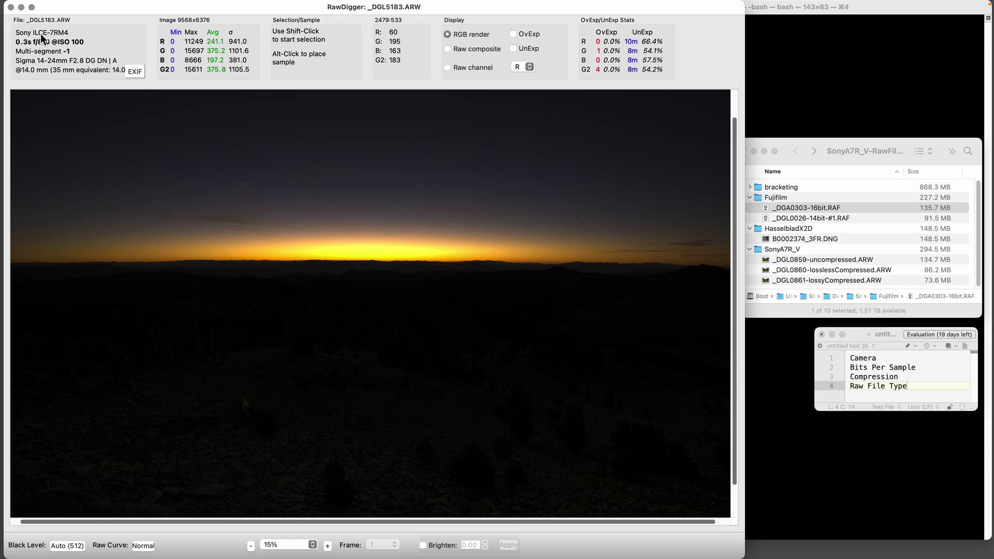
{"action": "left_click", "coordinate": [134, 72]}
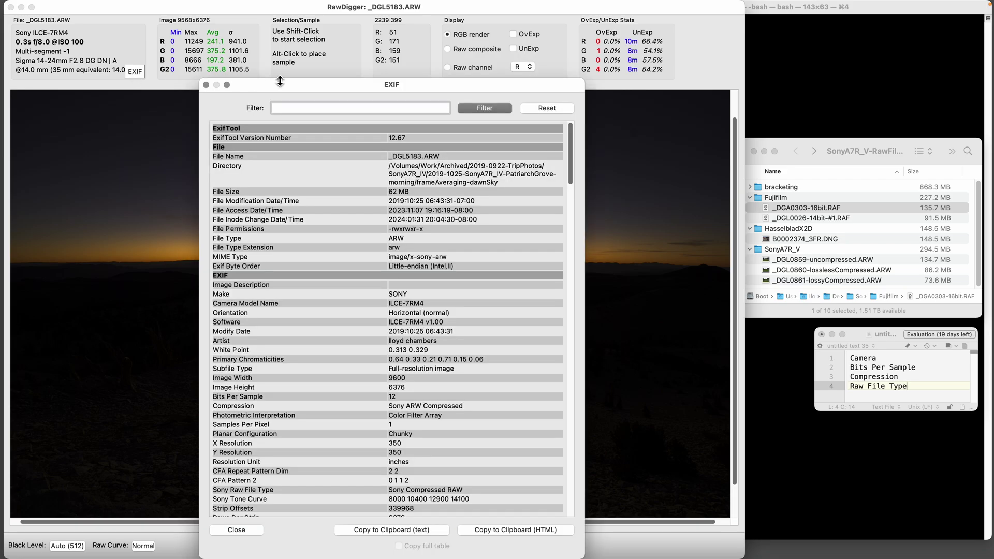
{"action": "left_click_drag", "start_coordinate": [290, 88], "coordinate": [296, 78]}
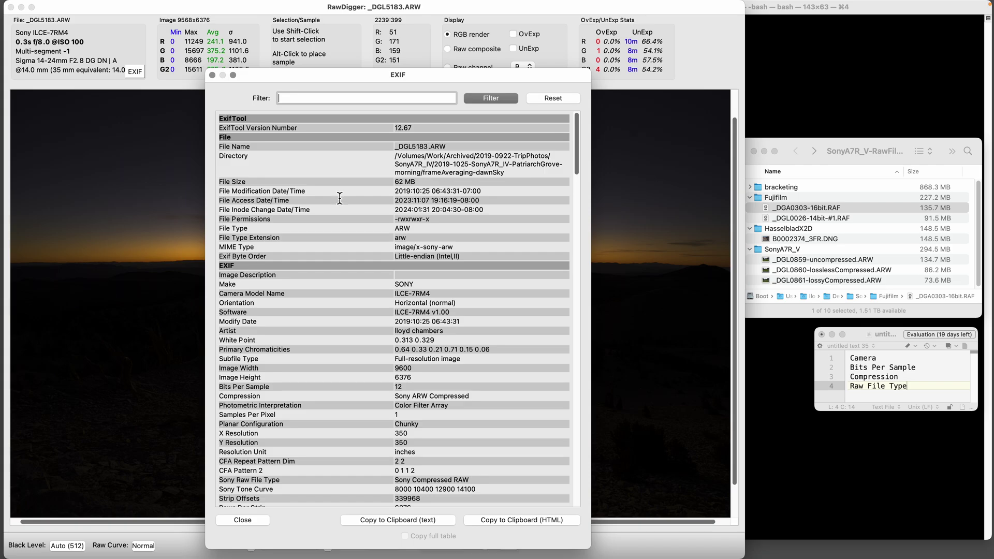
{"action": "scroll", "coordinate": [368, 222], "scroll_direction": "down", "scroll_amount": 20}
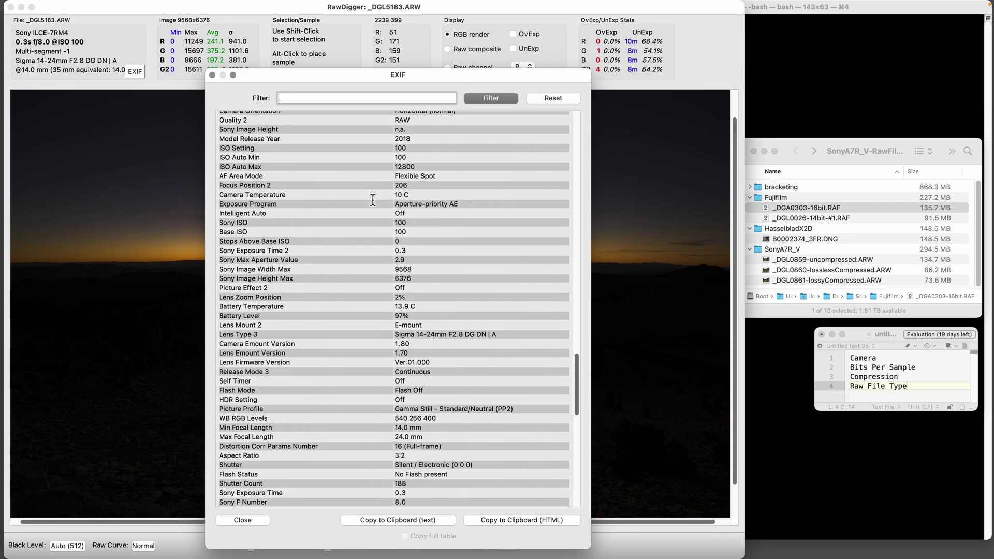
{"action": "scroll", "coordinate": [372, 199], "scroll_direction": "up", "scroll_amount": 20}
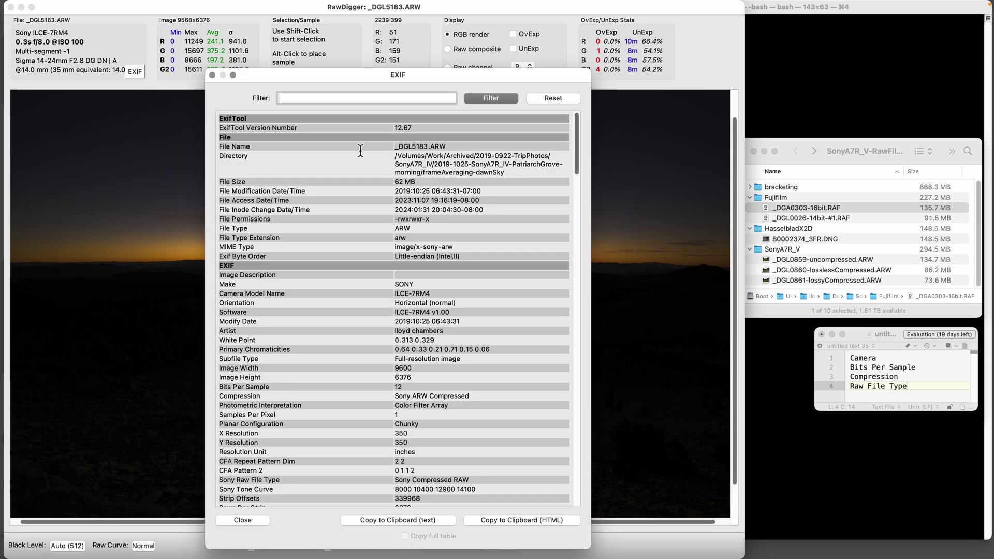
{"action": "left_click", "coordinate": [857, 379]}
Step: Filter the Sony file's EXIF table by 'Camera', then clear that filter
{"action": "left_click", "coordinate": [854, 358]}
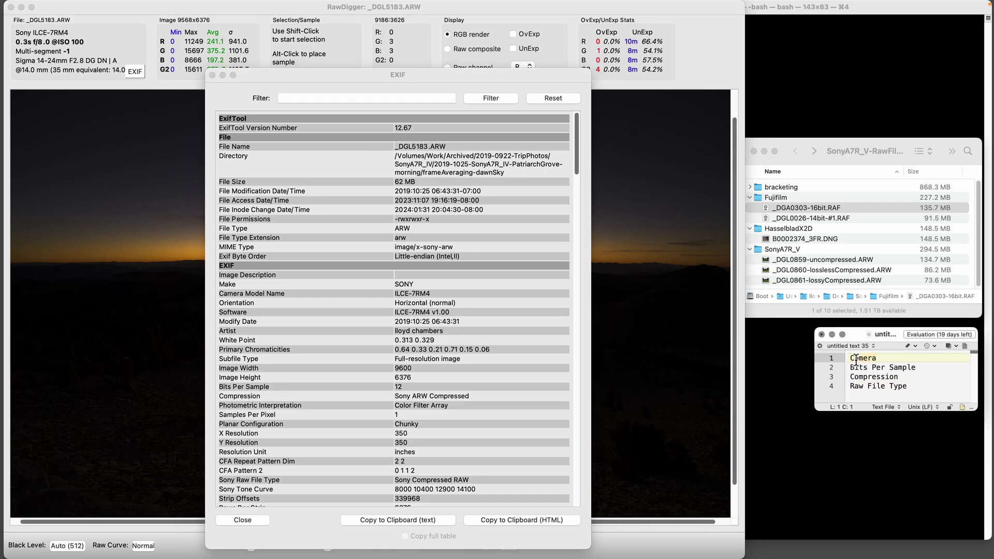
{"action": "left_click", "coordinate": [316, 98]}
{"action": "type", "text": "Camera"}
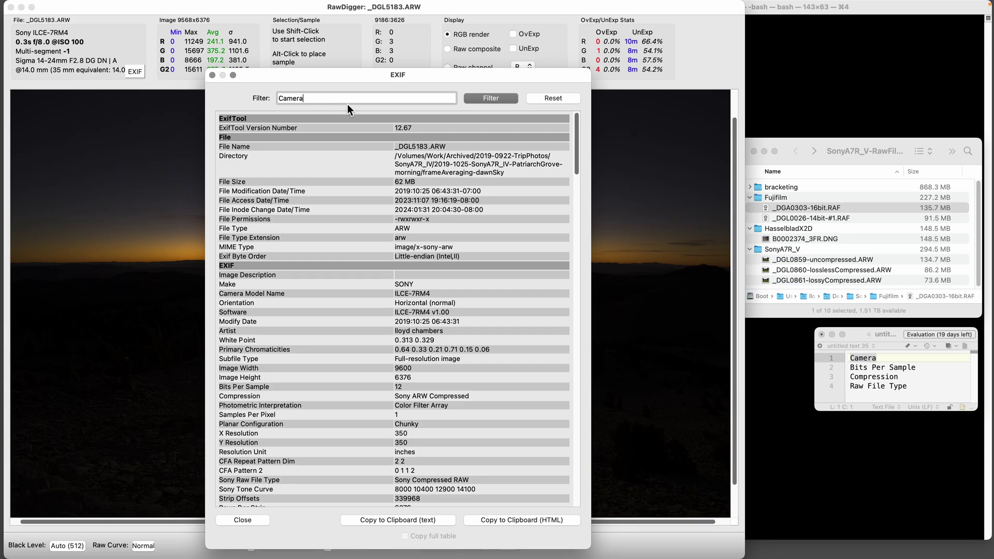
{"action": "left_click", "coordinate": [495, 97]}
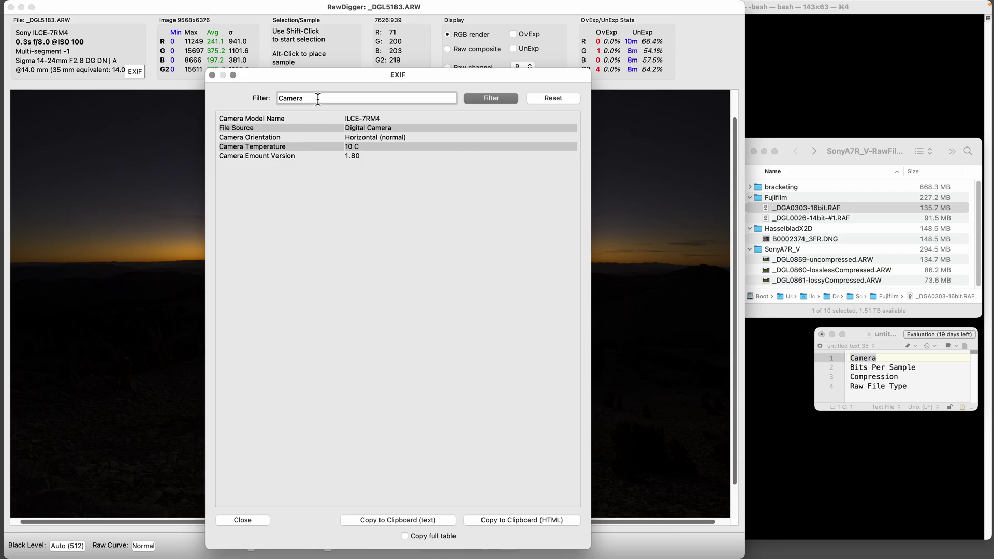
{"action": "left_click_drag", "start_coordinate": [322, 98], "coordinate": [293, 98]}
{"action": "key", "text": "super+a"}
{"action": "key", "text": "BackSpace"}
Step: Filter the EXIF table to 'Bits Per Sample', highlight its 12 row, and move the dialog aside
{"action": "left_click", "coordinate": [901, 367]}
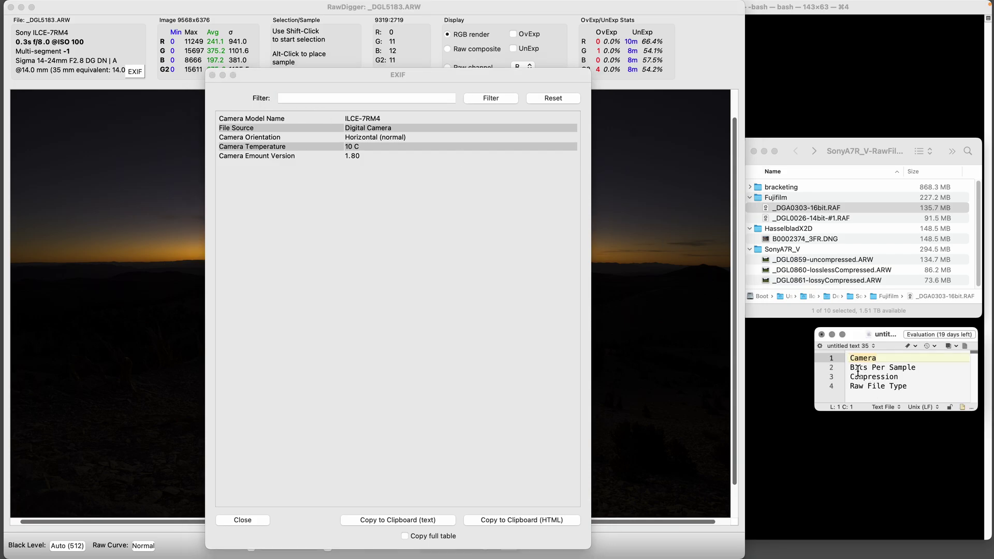
{"action": "triple_click", "coordinate": [899, 371]}
{"action": "key", "text": "super+c"}
{"action": "left_click", "coordinate": [351, 82]}
{"action": "key", "text": "super+v"}
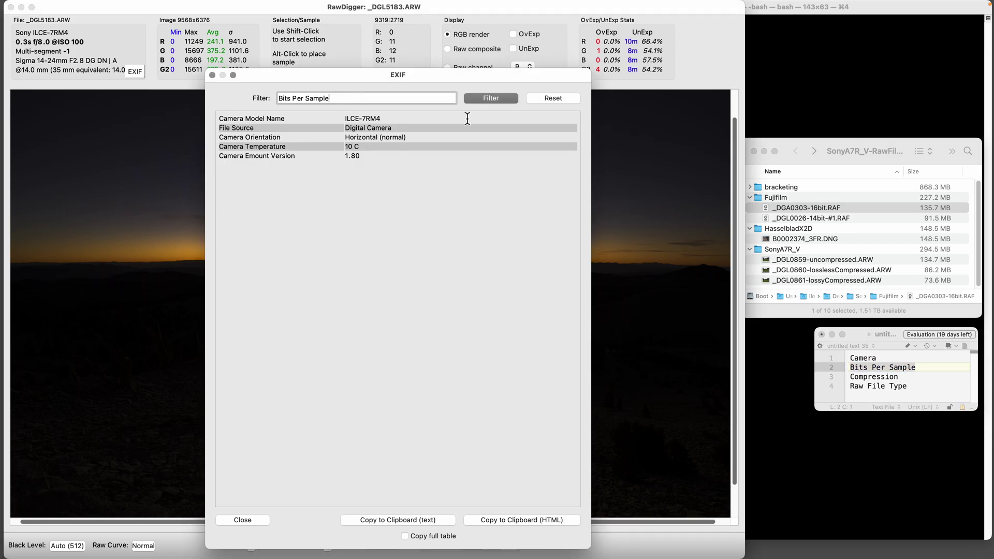
{"action": "left_click", "coordinate": [495, 98]}
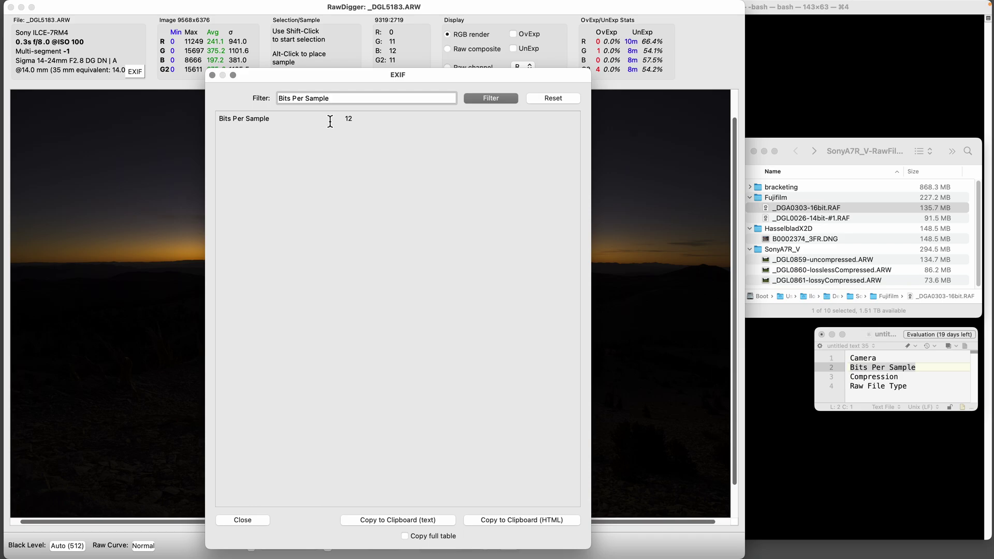
{"action": "left_click", "coordinate": [362, 119]}
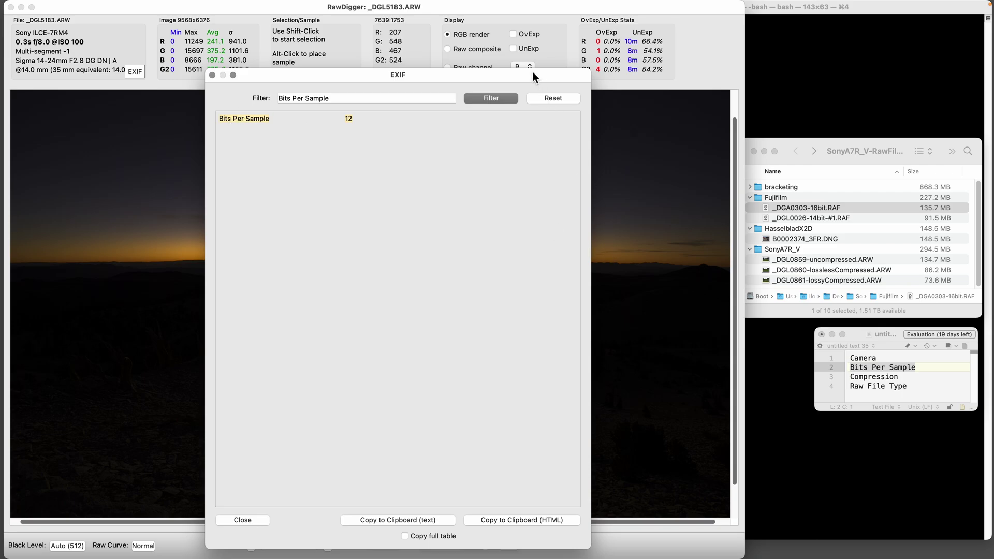
{"action": "left_click_drag", "start_coordinate": [533, 72], "coordinate": [569, 81]}
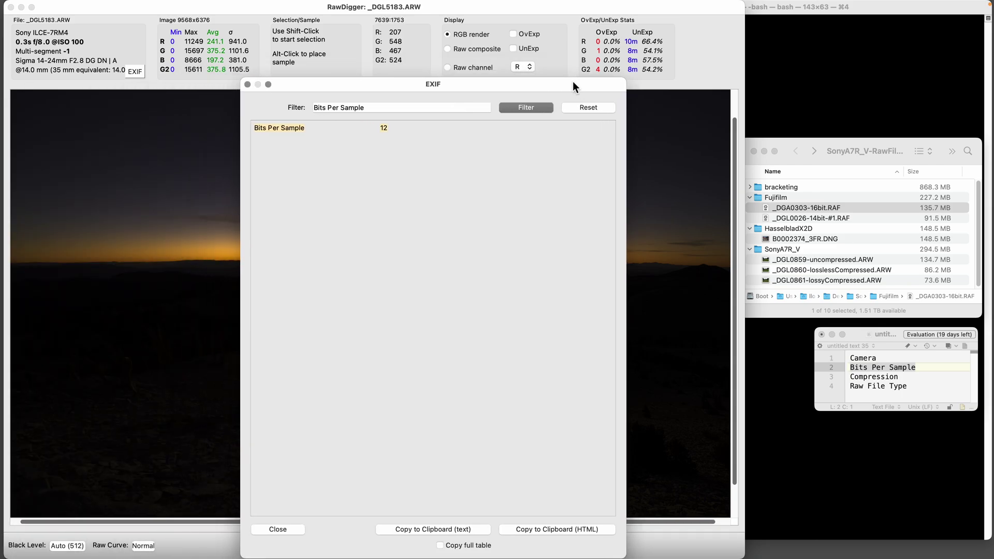
Step: Filter the Sony EXIF table by 'Compression' to check its compression entries
{"action": "left_click", "coordinate": [908, 371]}
{"action": "key", "text": "Down"}
{"action": "left_click_drag", "start_coordinate": [376, 106], "coordinate": [307, 106]}
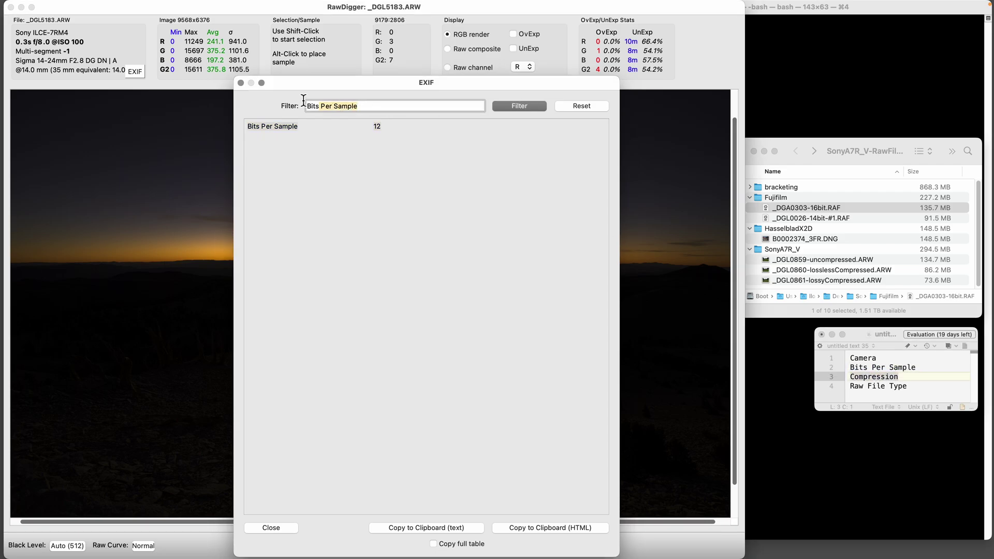
{"action": "key", "text": "super+v"}
{"action": "left_click", "coordinate": [527, 109]}
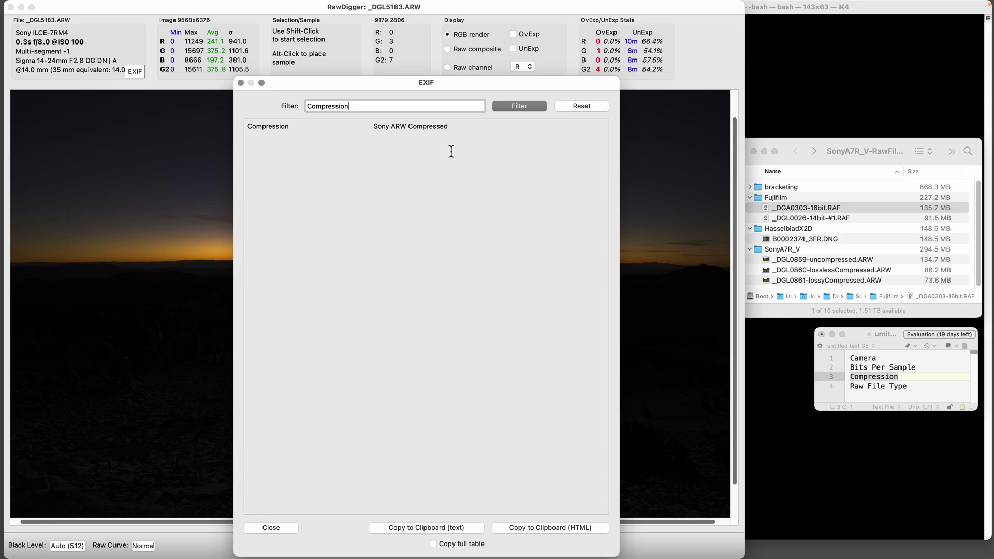
Step: Filter the EXIF table by 'Raw File Type', showing Sony Compressed RAW and Compressed RAW
{"action": "left_click", "coordinate": [900, 391]}
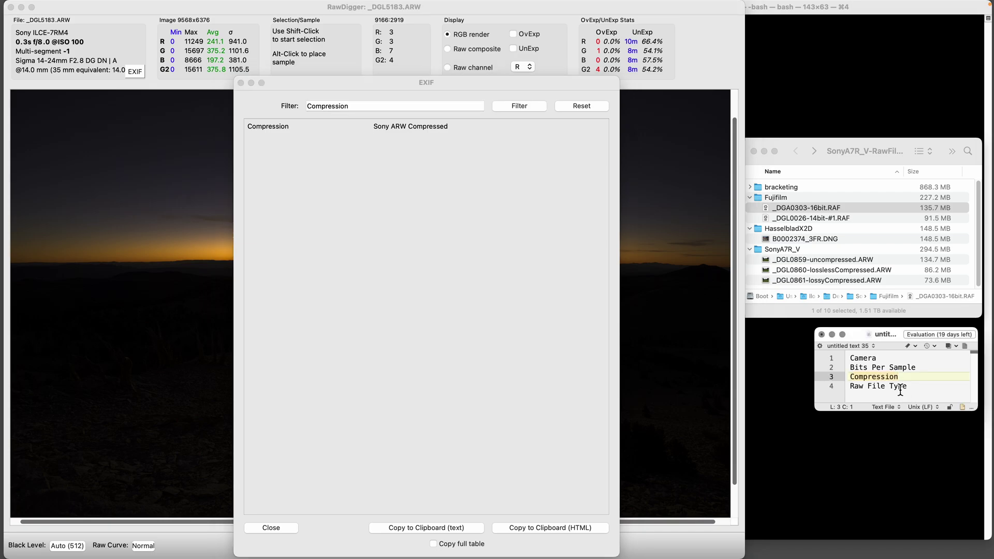
{"action": "key", "text": "Down"}
{"action": "left_click", "coordinate": [356, 106]}
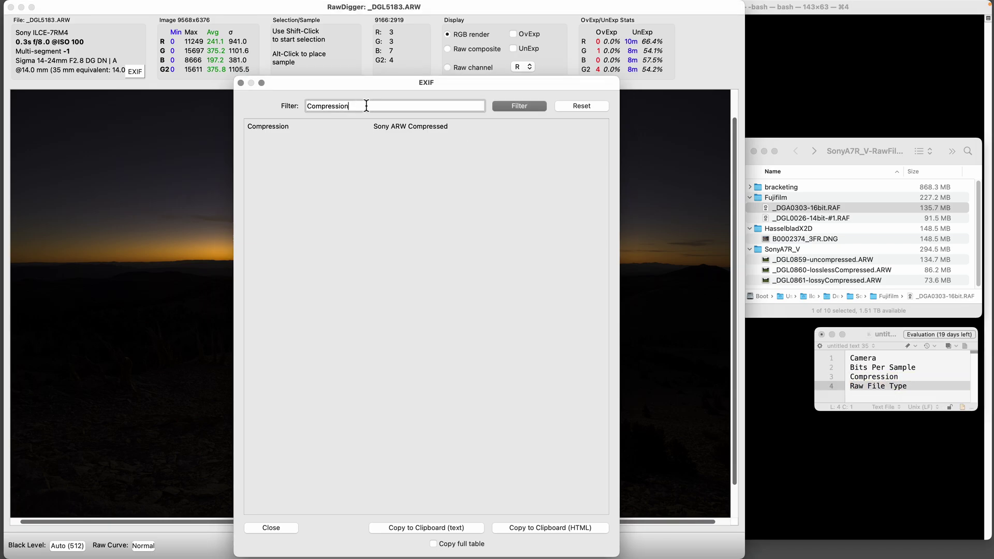
{"action": "key", "text": "super+a"}
{"action": "key", "text": "super+v"}
{"action": "left_click", "coordinate": [520, 108]}
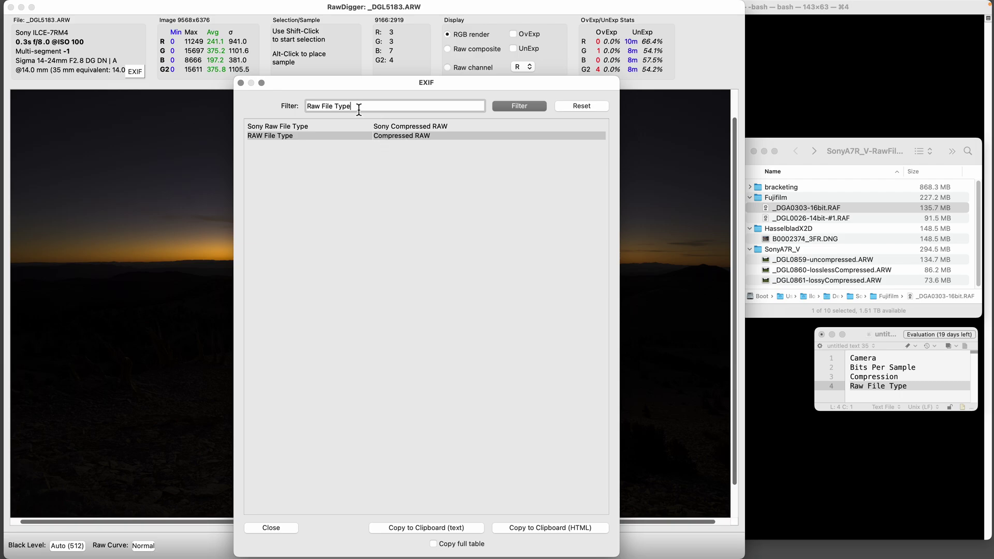
{"action": "left_click_drag", "start_coordinate": [359, 109], "coordinate": [306, 107]}
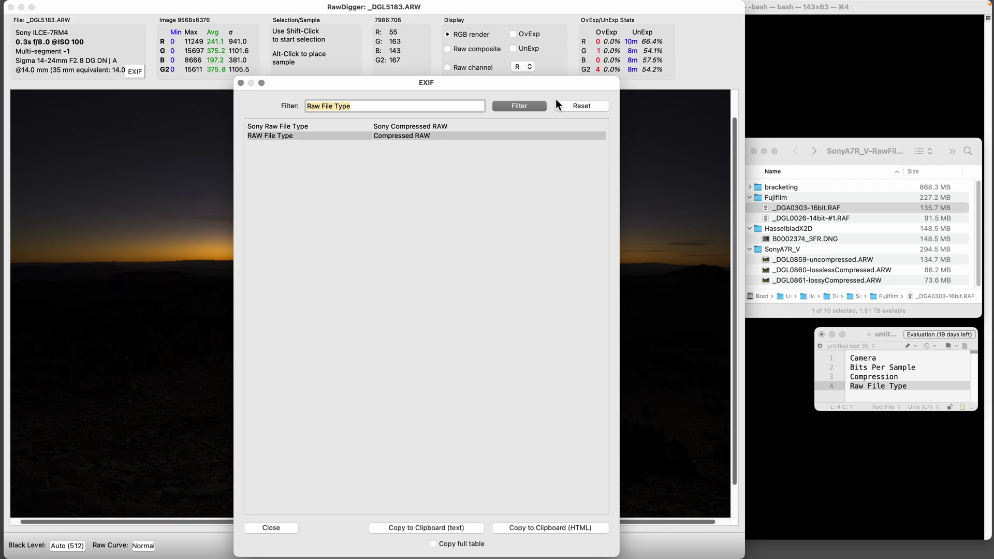
Step: Reset the EXIF filter, scroll the full tag list, and highlight Bits Per Sample with its value 12
{"action": "left_click", "coordinate": [592, 109]}
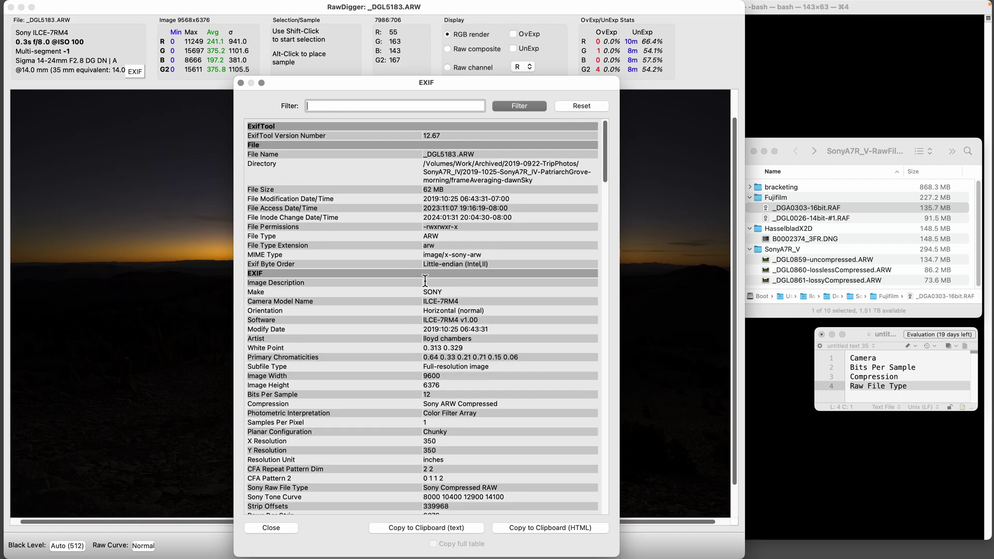
{"action": "scroll", "coordinate": [425, 280], "scroll_direction": "down", "scroll_amount": 5}
{"action": "scroll", "coordinate": [417, 276], "scroll_direction": "down", "scroll_amount": 2}
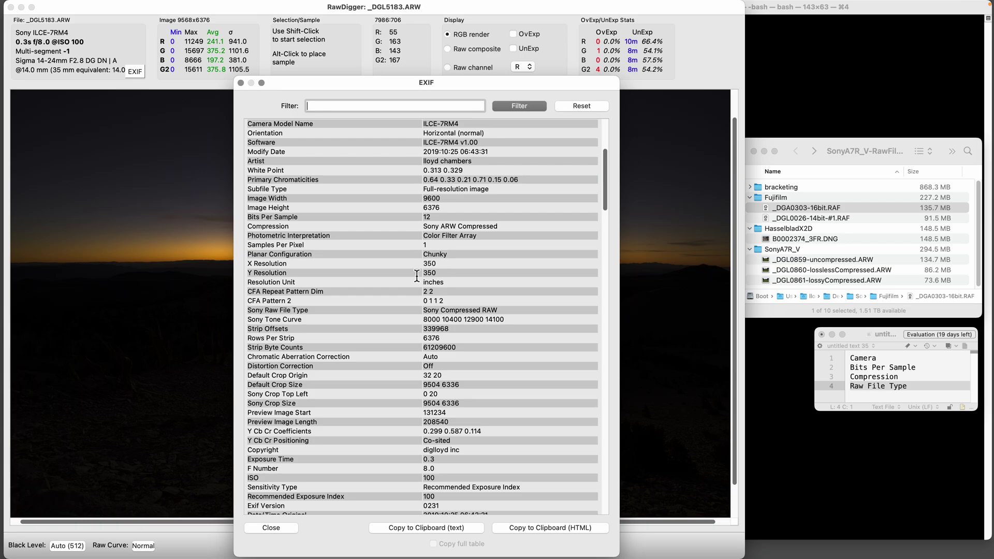
{"action": "left_click_drag", "start_coordinate": [253, 245], "coordinate": [329, 253]}
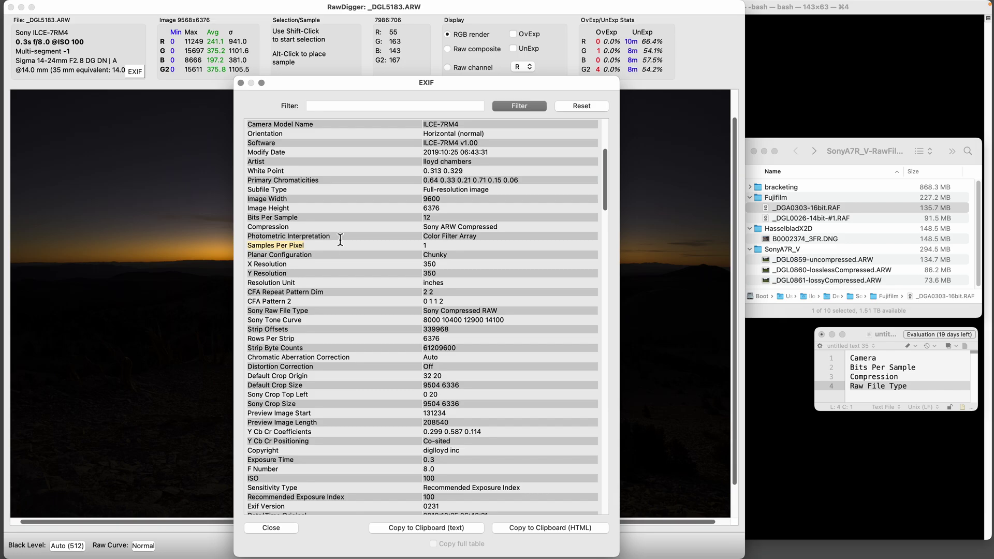
{"action": "left_click_drag", "start_coordinate": [248, 218], "coordinate": [295, 221]}
{"action": "left_click", "coordinate": [441, 219], "text": "shift"}
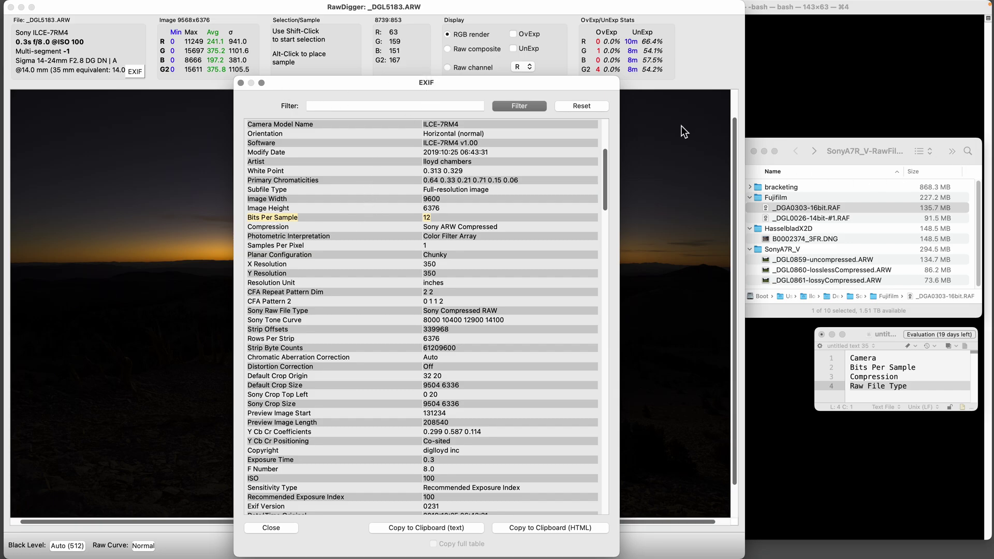
{"action": "left_click_drag", "start_coordinate": [598, 81], "coordinate": [548, 78]}
Step: Filter a Fujifilm RAF's EXIF by 'bits per sample' (16), then load _DGL0026-14bit-#1.RAF reading 14
{"action": "left_click", "coordinate": [877, 208]}
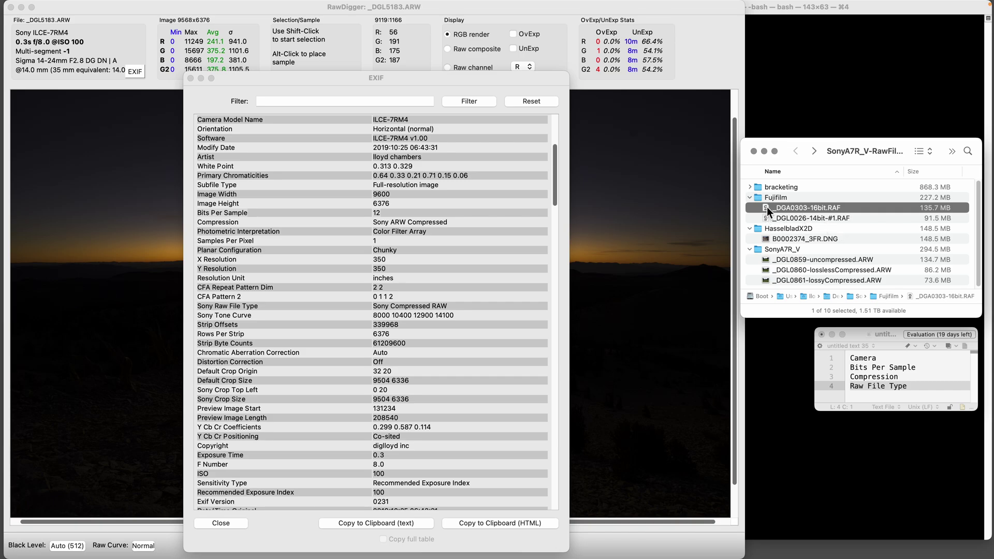
{"action": "left_click_drag", "start_coordinate": [766, 207], "coordinate": [623, 175]}
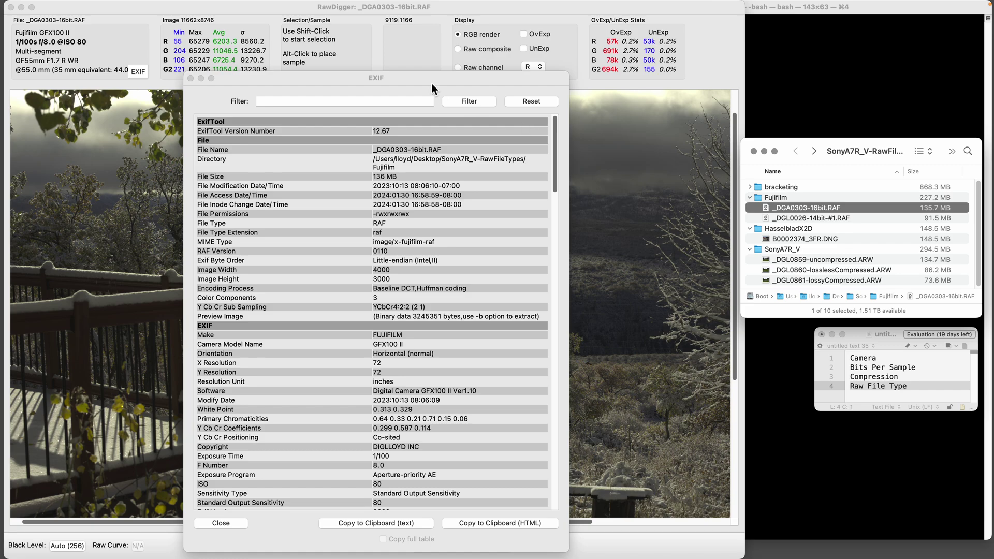
{"action": "left_click_drag", "start_coordinate": [434, 77], "coordinate": [478, 69]}
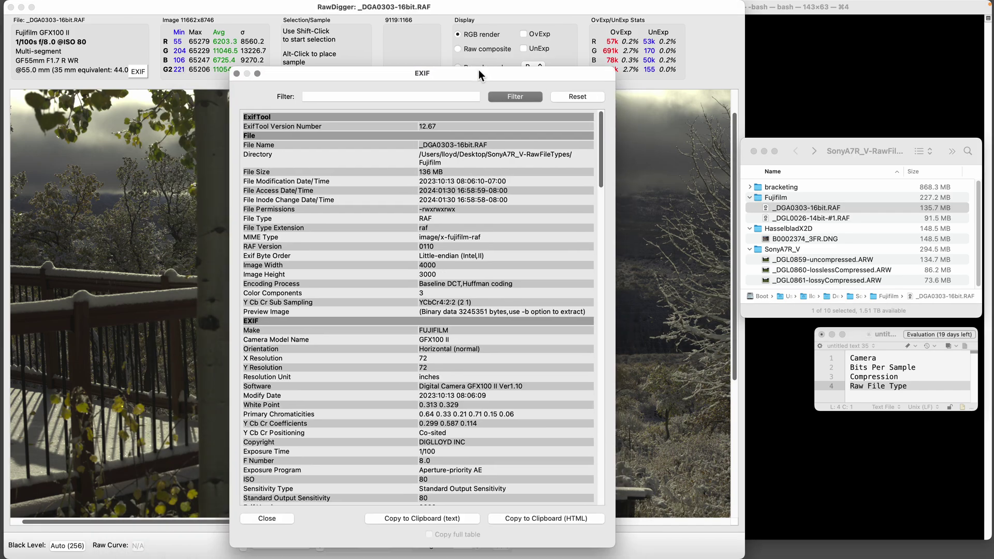
{"action": "left_click", "coordinate": [365, 97]}
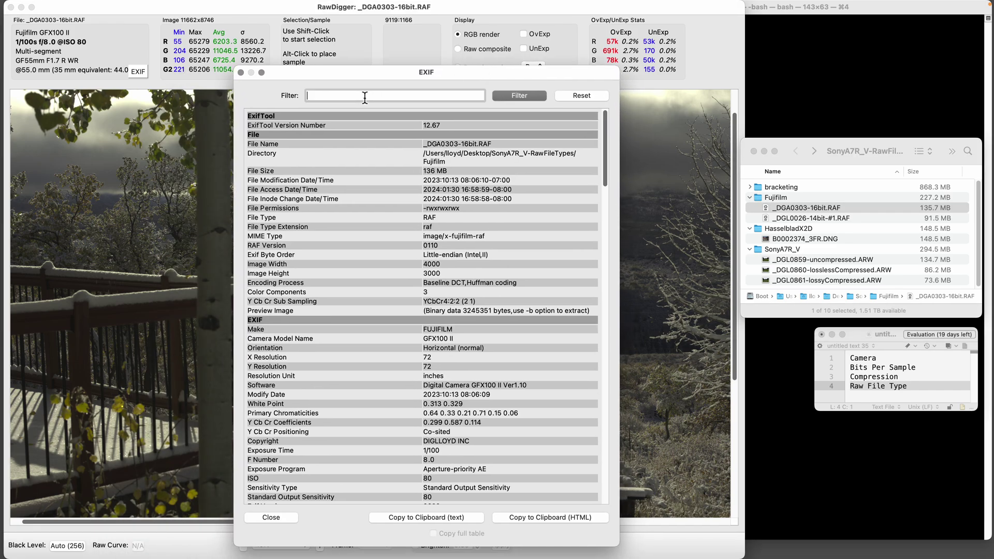
{"action": "type", "text": "bits per sample"}
{"action": "left_click", "coordinate": [524, 96]}
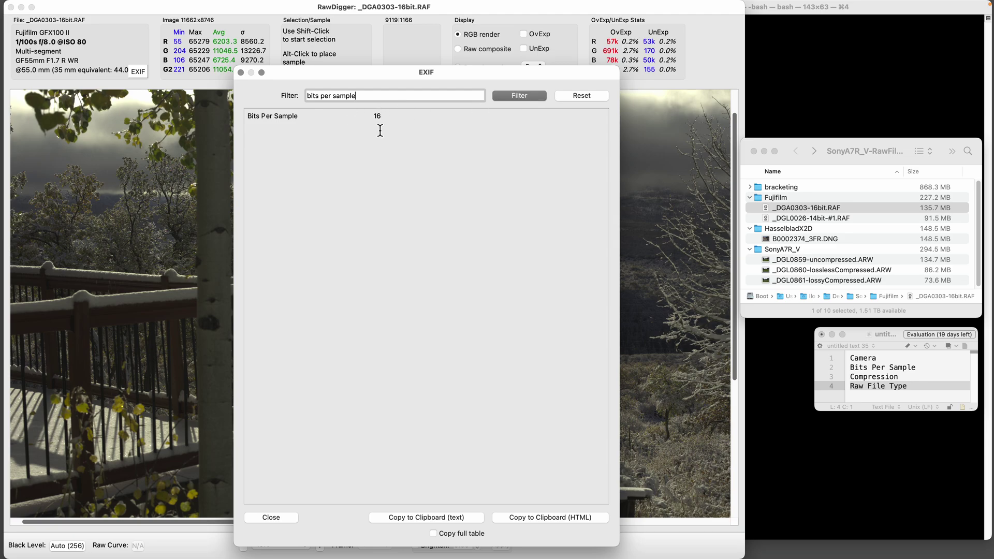
{"action": "left_click_drag", "start_coordinate": [388, 116], "coordinate": [302, 115]}
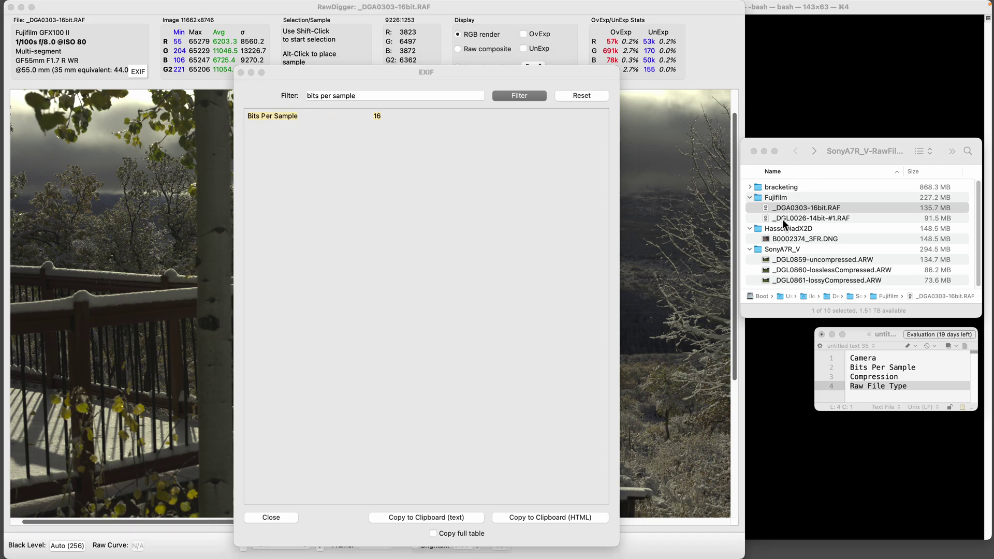
{"action": "left_click", "coordinate": [756, 219]}
{"action": "left_click_drag", "start_coordinate": [768, 218], "coordinate": [684, 222]}
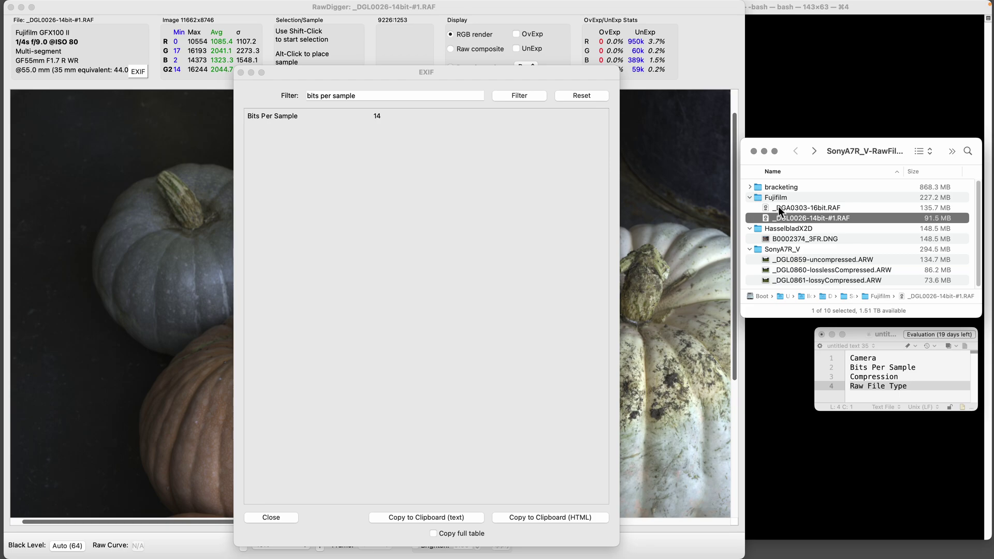
Step: Load B0002374_3FR.DNG, reopen the EXIF view, and move it aside to read Bits Per Sample 16
{"action": "left_click_drag", "start_coordinate": [797, 240], "coordinate": [630, 217]}
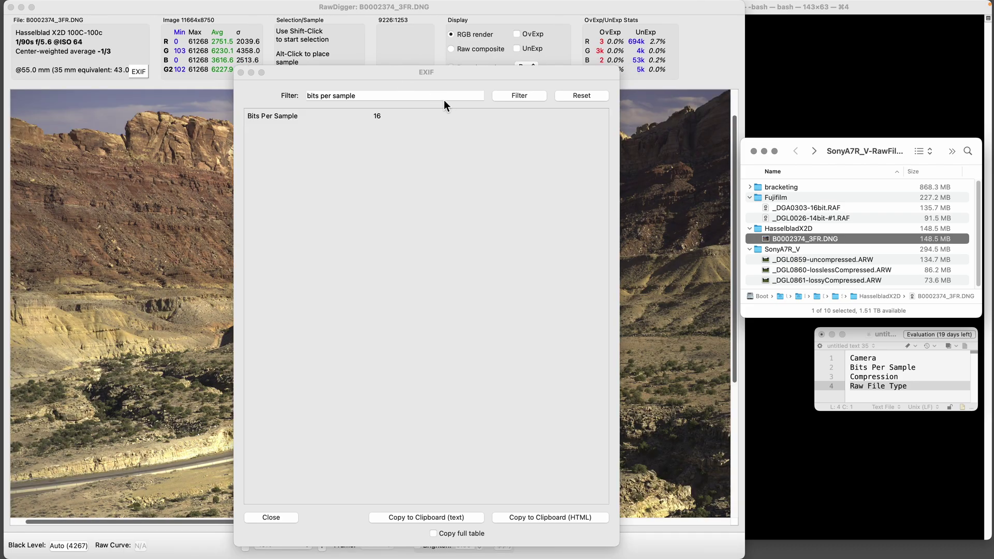
{"action": "left_click", "coordinate": [397, 71]}
{"action": "key", "text": "Escape"}
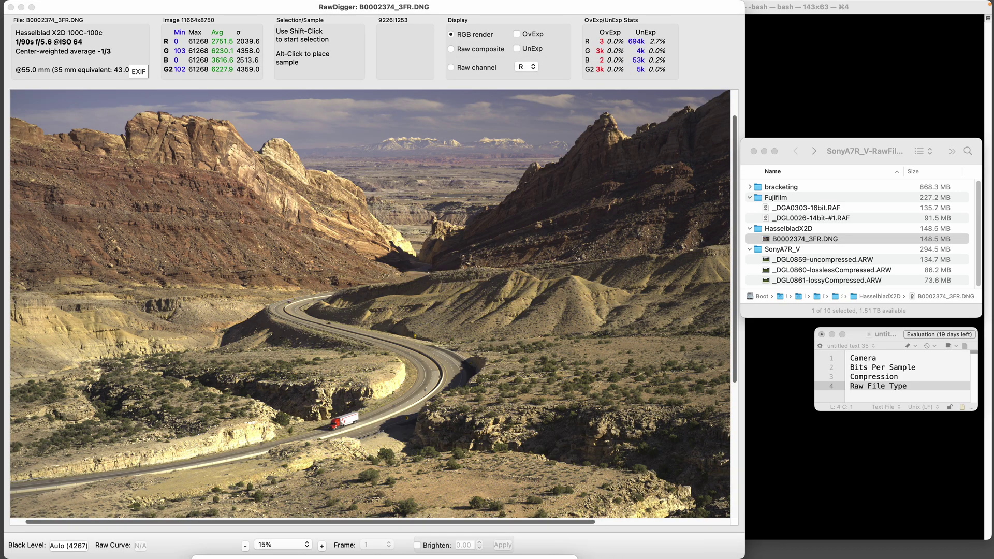
{"action": "left_click", "coordinate": [138, 72]}
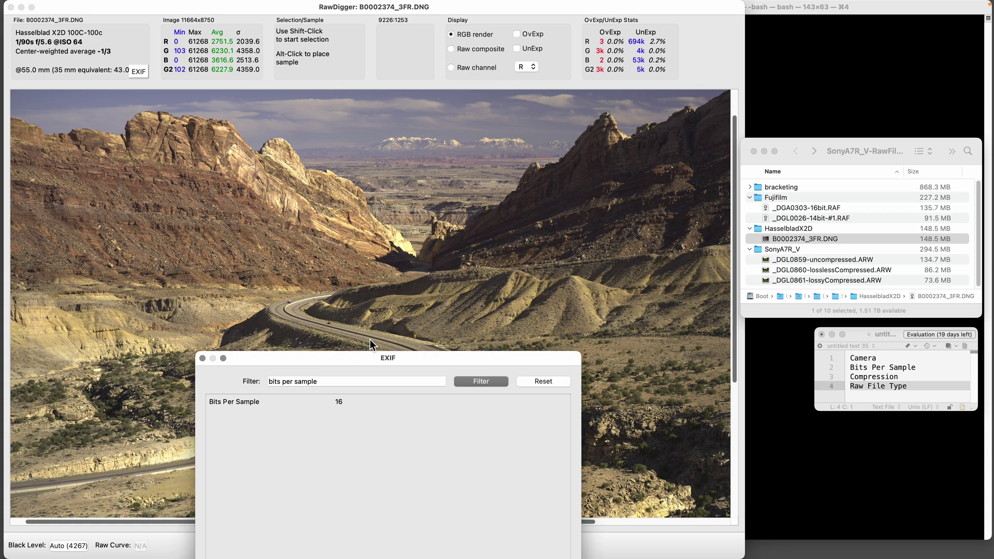
{"action": "left_click_drag", "start_coordinate": [369, 339], "coordinate": [451, 58]}
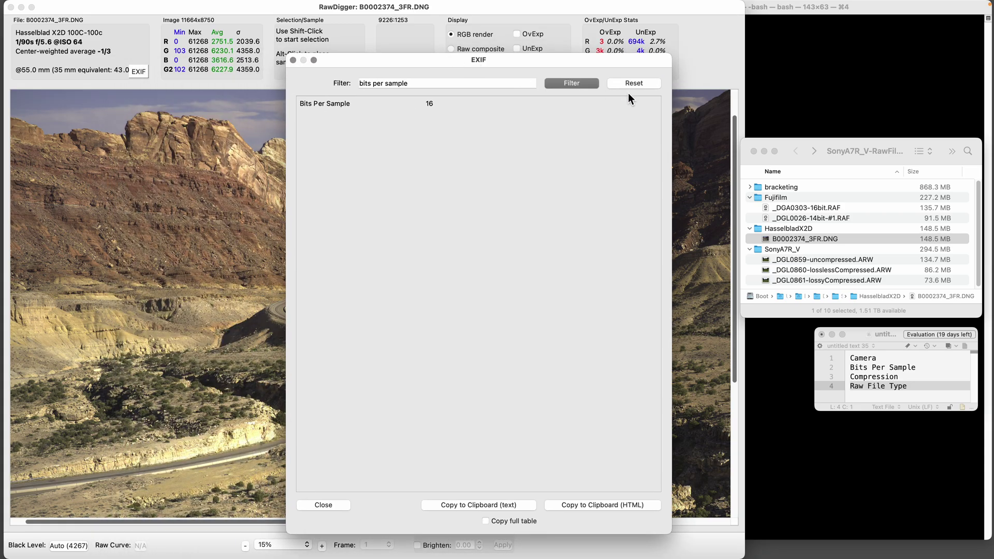
{"action": "left_click", "coordinate": [816, 260]}
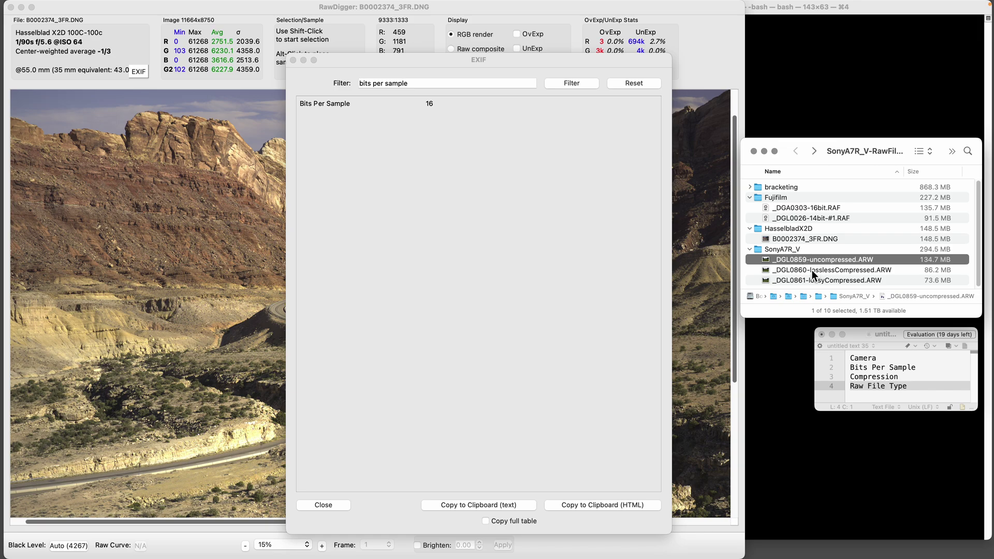
Step: Load the uncompressed, lossless- and lossy-compressed Sony ARWs in turn, each showing Bits Per Sample 14
{"action": "left_click_drag", "start_coordinate": [757, 257], "coordinate": [699, 212]}
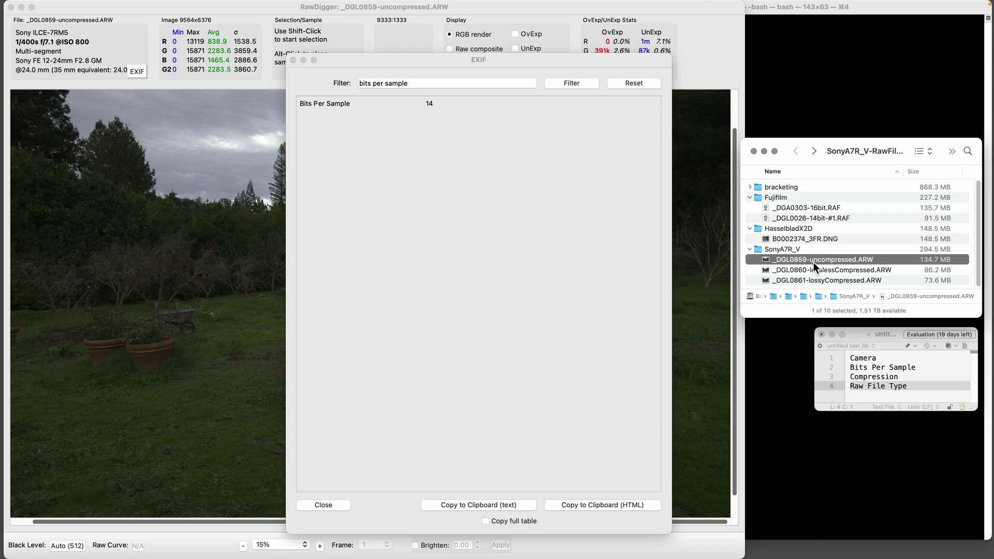
{"action": "left_click_drag", "start_coordinate": [783, 274], "coordinate": [709, 251]}
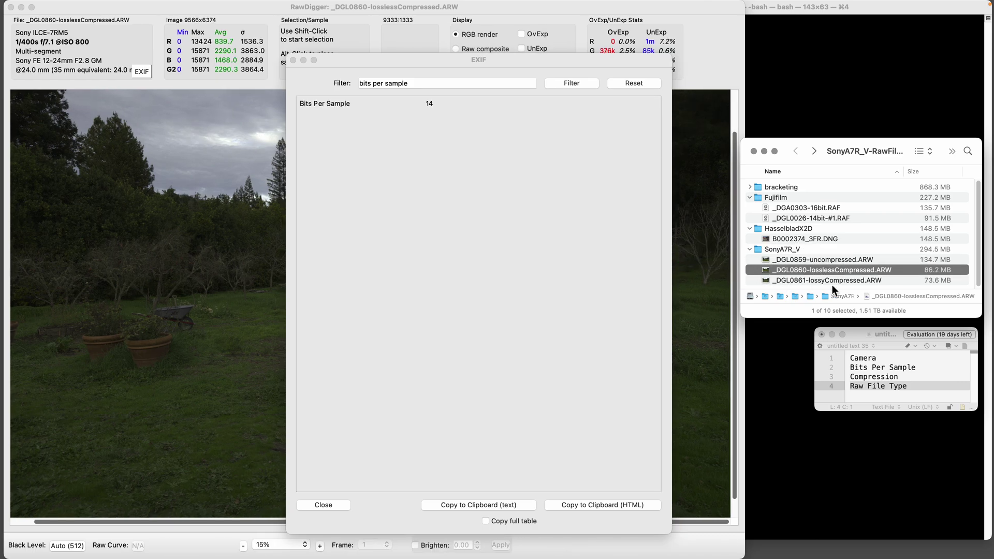
{"action": "left_click_drag", "start_coordinate": [788, 280], "coordinate": [701, 259]}
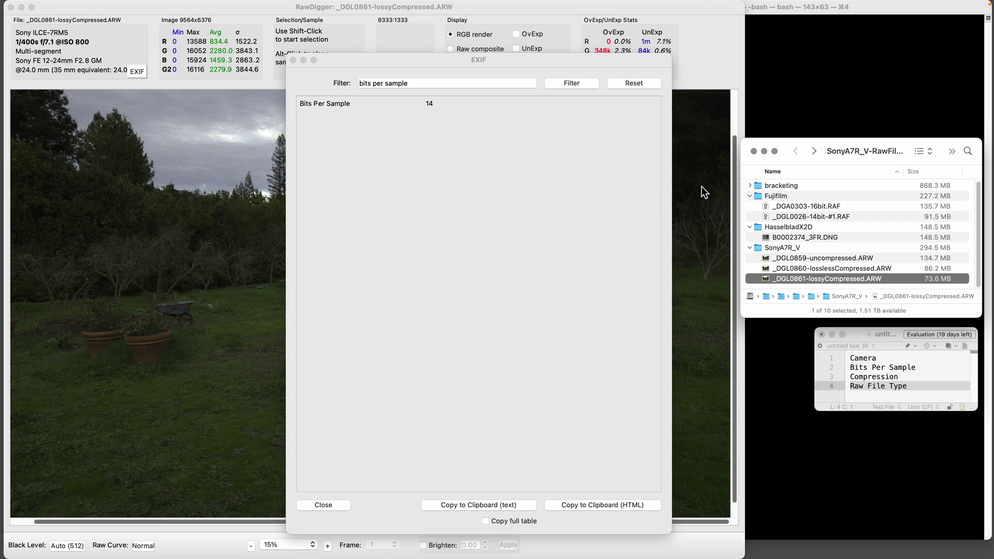
{"action": "left_click", "coordinate": [902, 269]}
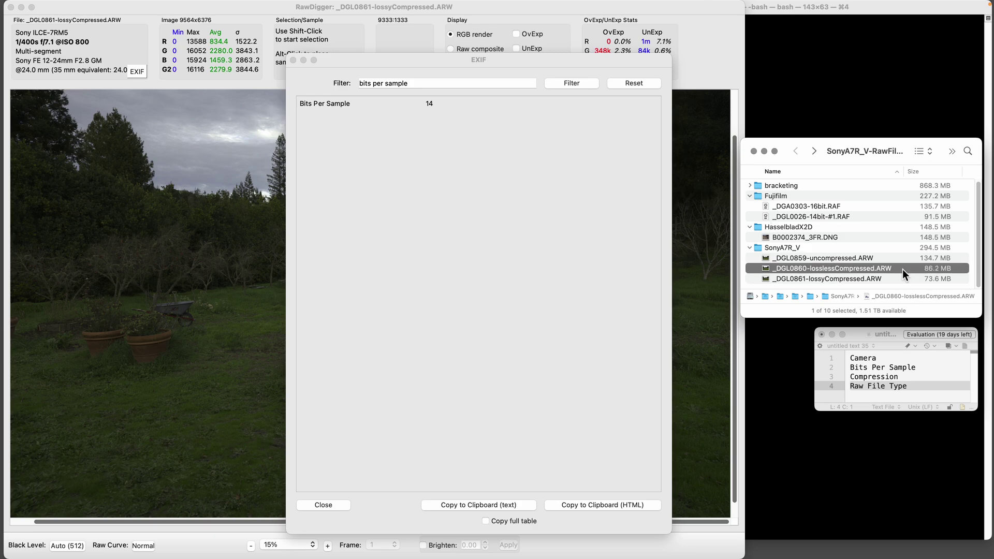
{"action": "left_click", "coordinate": [933, 281]}
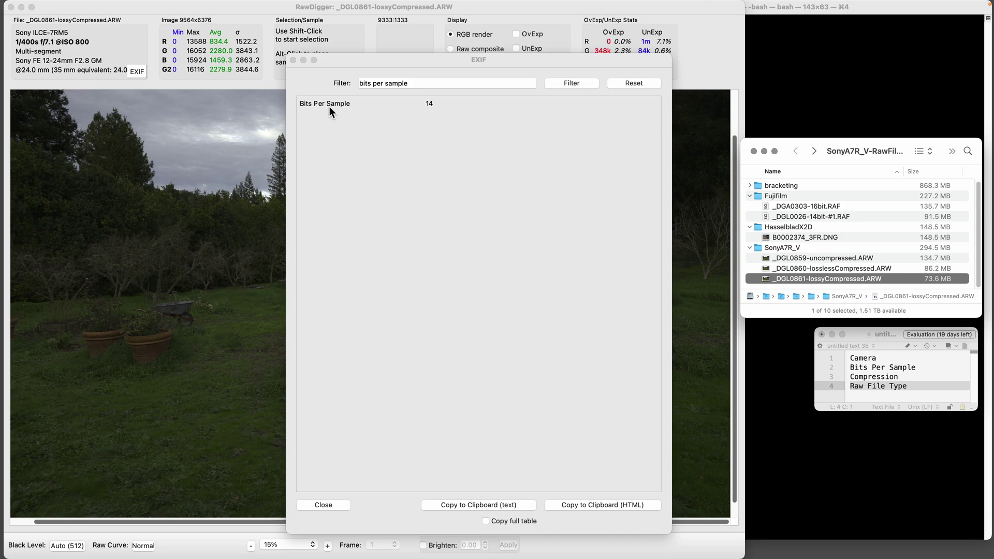
Step: Reset the EXIF filter and scroll through the lossy ARW's full tag list to RAW File Type
{"action": "left_click", "coordinate": [627, 81]}
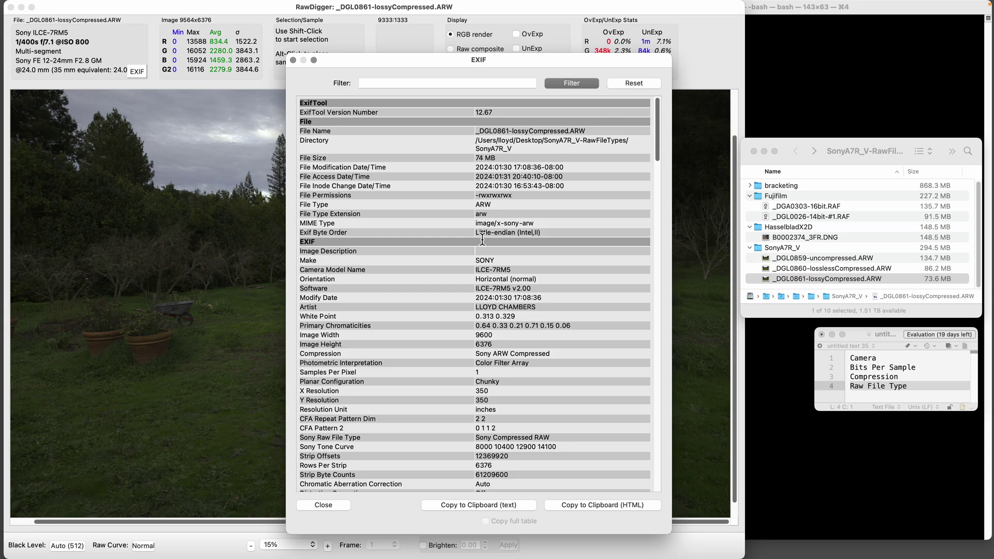
{"action": "scroll", "coordinate": [446, 224], "scroll_direction": "down", "scroll_amount": 8}
{"action": "scroll", "coordinate": [446, 224], "scroll_direction": "down", "scroll_amount": 15}
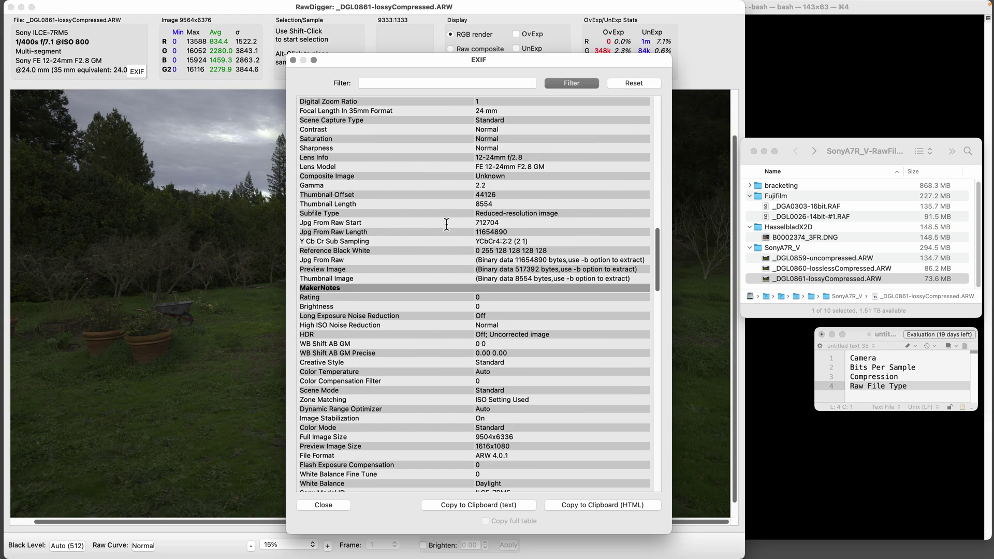
{"action": "scroll", "coordinate": [442, 218], "scroll_direction": "down", "scroll_amount": 8}
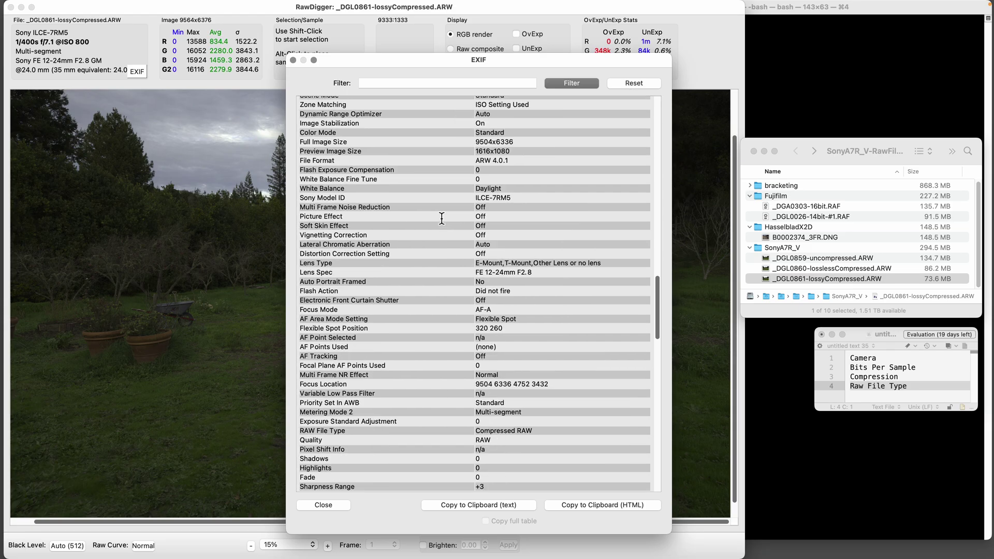
{"action": "scroll", "coordinate": [441, 218], "scroll_direction": "down", "scroll_amount": 1}
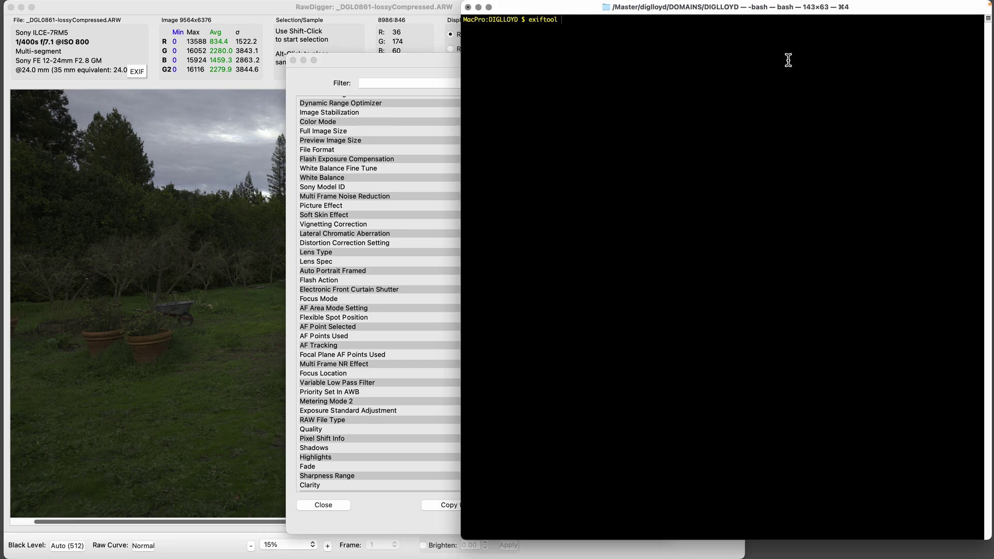
Step: Run exiftool in Terminal on _DGA0303-16bit.RAF by dropping the file into the command
{"action": "left_click", "coordinate": [787, 60]}
{"action": "left_click_drag", "start_coordinate": [755, 7], "coordinate": [476, 6]}
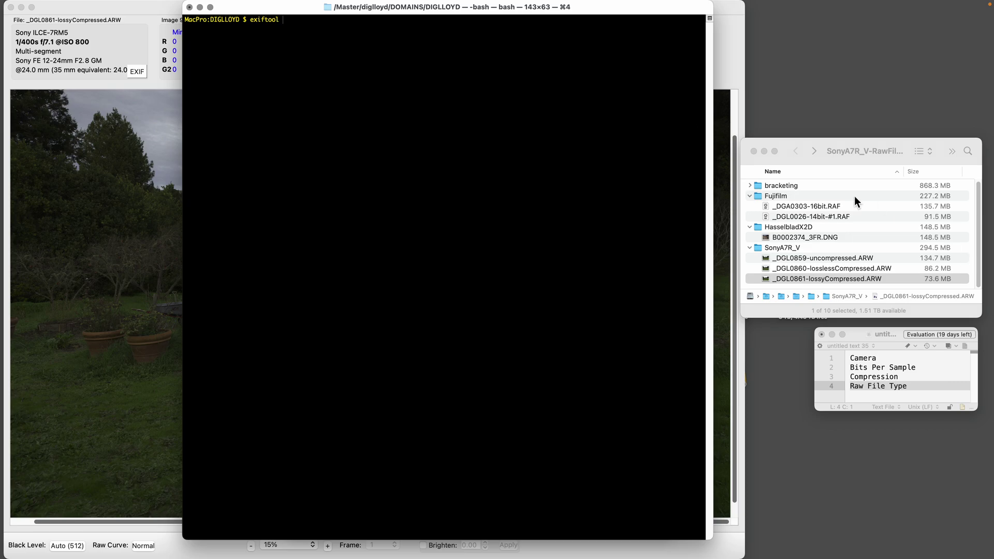
{"action": "left_click", "coordinate": [770, 208]}
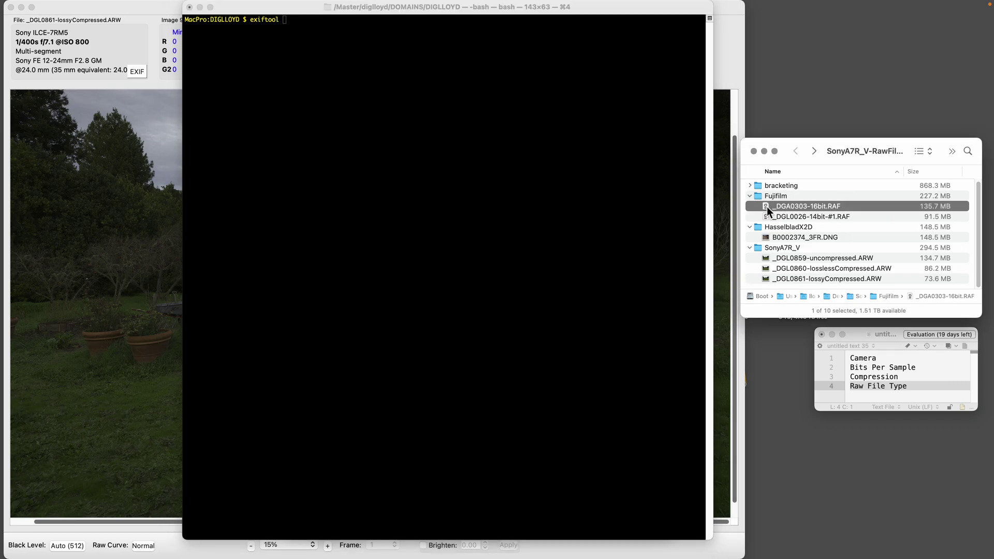
{"action": "left_click_drag", "start_coordinate": [766, 206], "coordinate": [317, 98]}
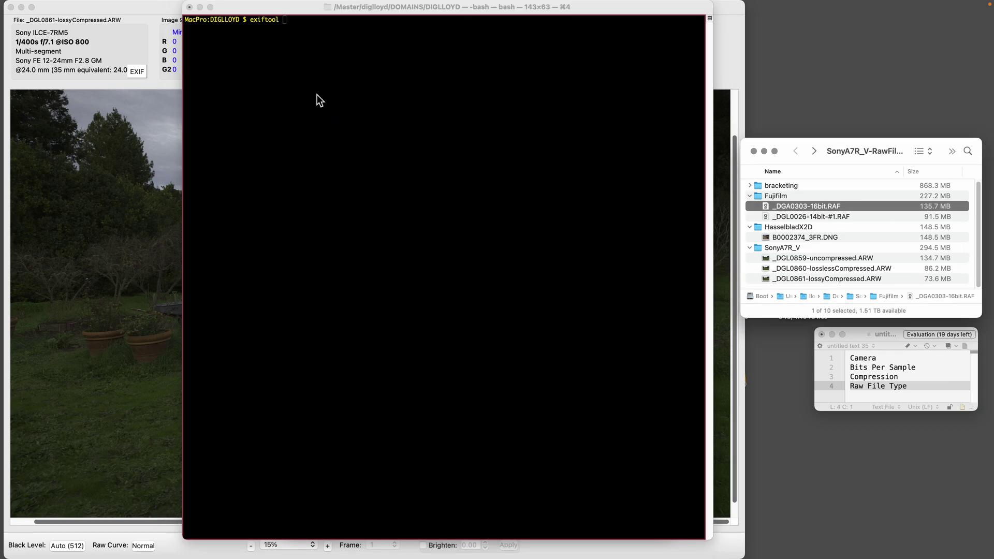
{"action": "left_click", "coordinate": [450, 80]}
{"action": "key", "text": "Return"}
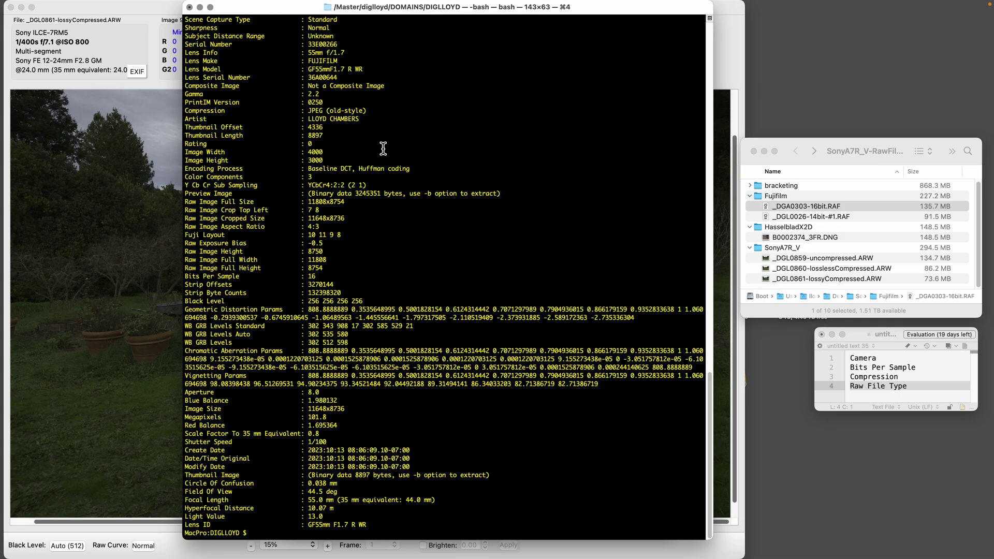
Step: Search the exiftool output for 'bits per', checking Compressed Bits Per Pixel and highlighting Bits Per Sample 16
{"action": "scroll", "coordinate": [383, 147], "scroll_direction": "up", "scroll_amount": 15}
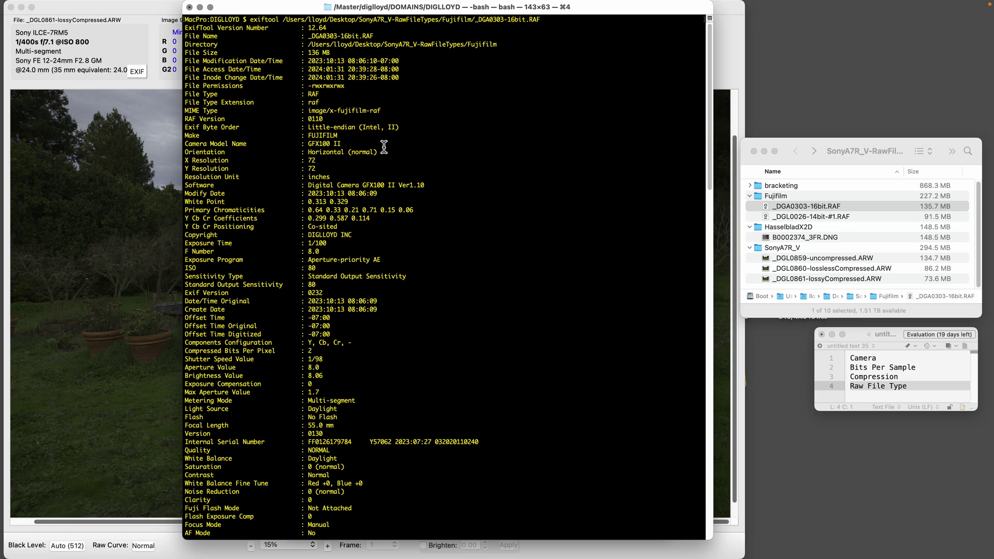
{"action": "key", "text": "super+f"}
{"action": "type", "text": "biot"}
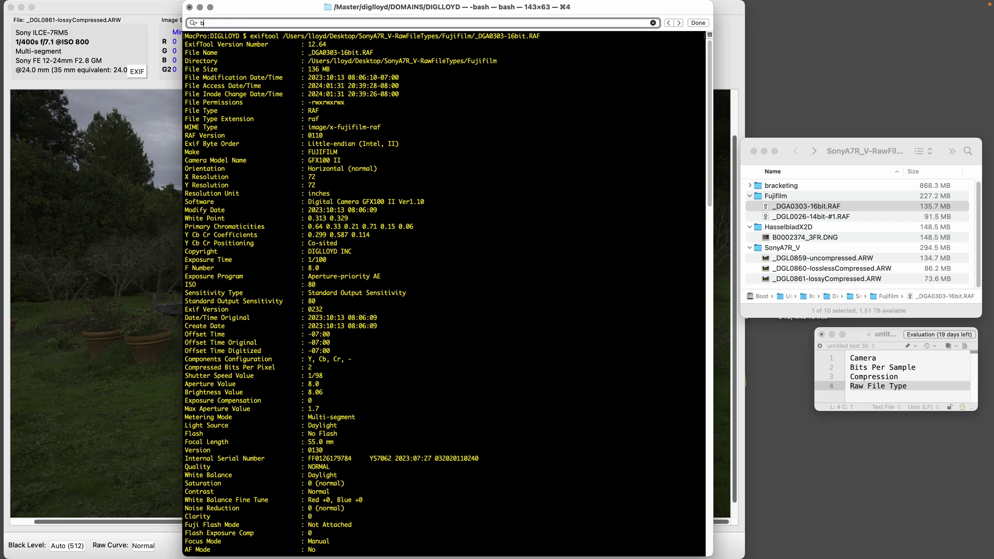
{"action": "key", "text": "BackSpace"}
{"action": "key", "text": "BackSpace"}
{"action": "type", "text": "ts per"}
{"action": "key", "text": "Return"}
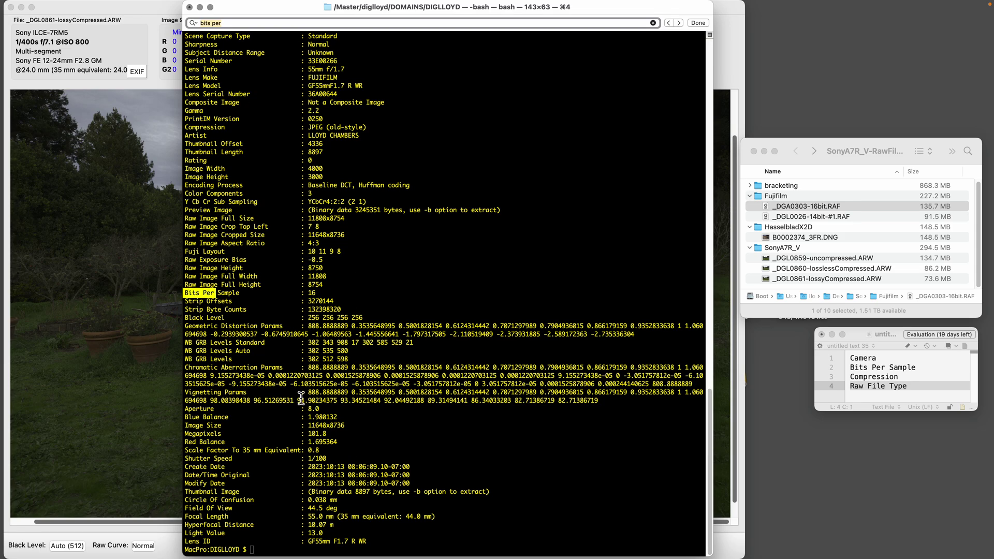
{"action": "triple_click", "coordinate": [216, 293]}
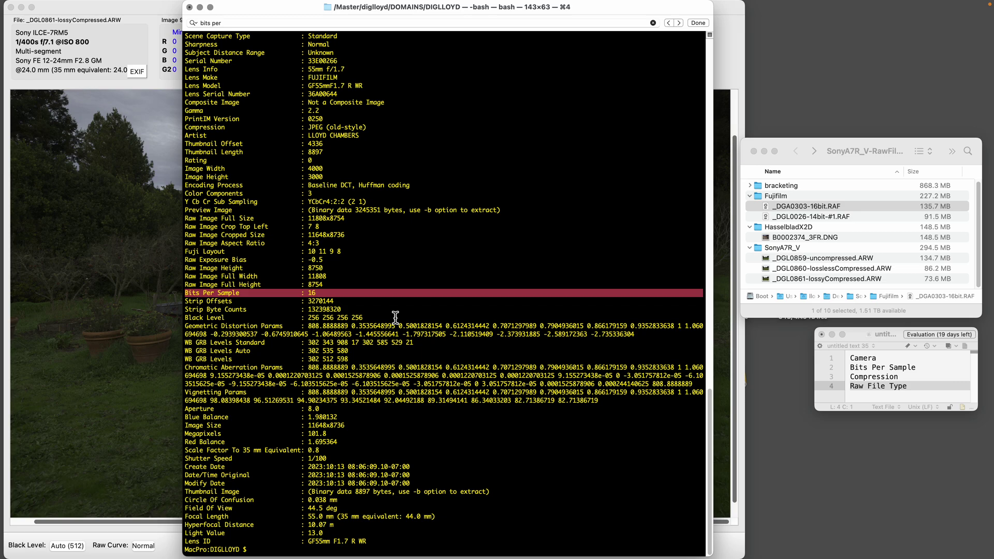
{"action": "scroll", "coordinate": [395, 318], "scroll_direction": "up", "scroll_amount": 15}
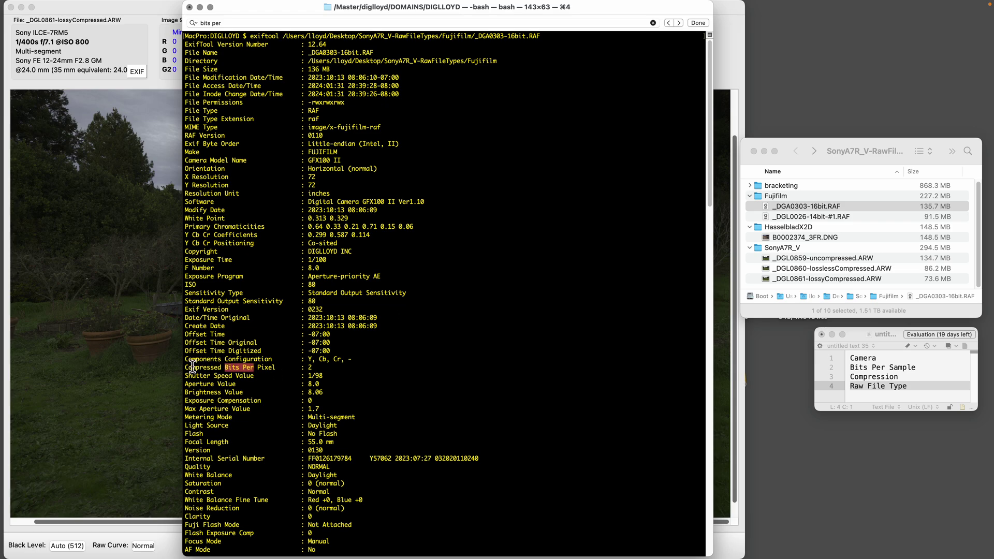
{"action": "left_click_drag", "start_coordinate": [186, 367], "coordinate": [308, 368]}
{"action": "key", "text": "super+g"}
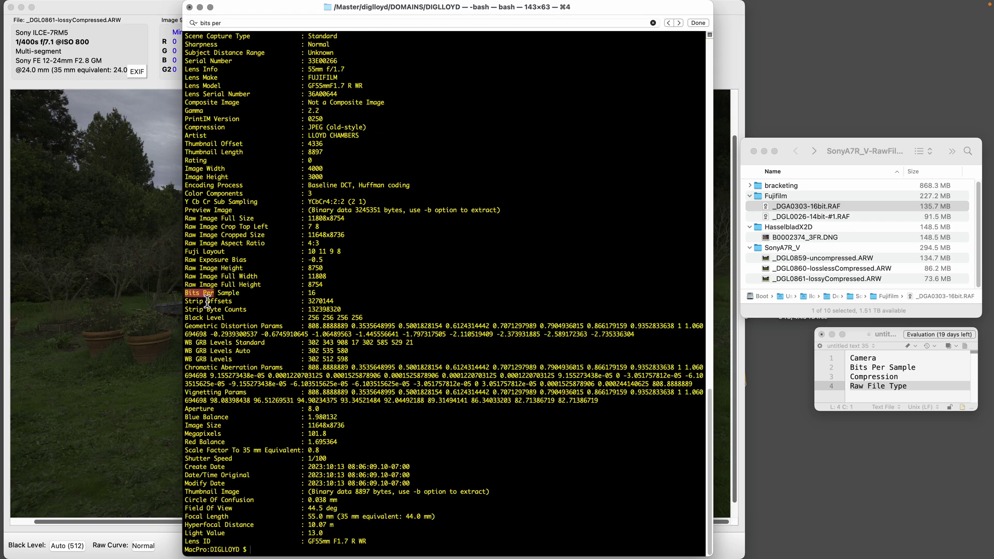
{"action": "left_click_drag", "start_coordinate": [185, 293], "coordinate": [333, 296]}
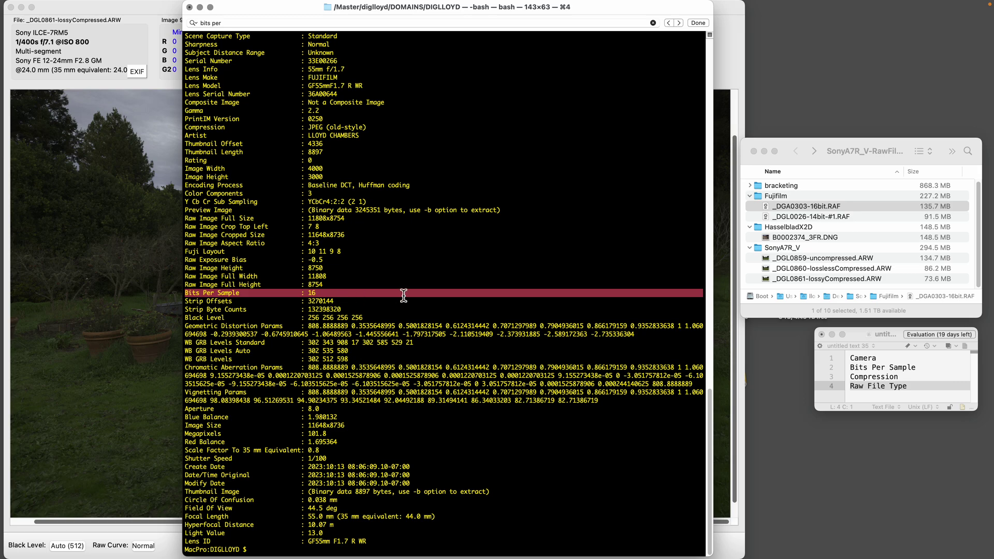
{"action": "scroll", "coordinate": [402, 296], "scroll_direction": "up", "scroll_amount": 10}
Step: Open RawDigger's histogram for the lossy ARW with Cmd+H and widen its window
{"action": "left_click", "coordinate": [114, 5]}
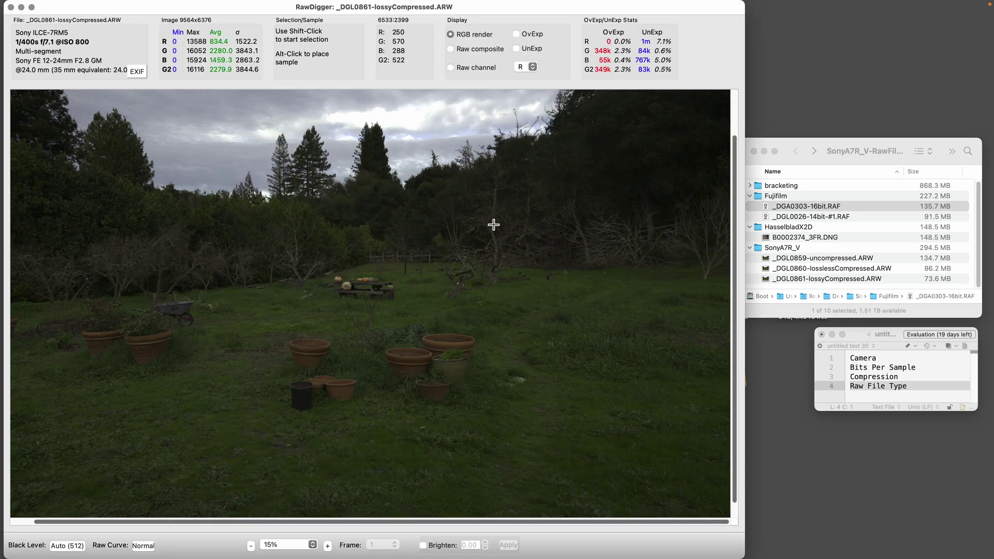
{"action": "key", "text": "super+h"}
{"action": "left_click_drag", "start_coordinate": [768, 403], "coordinate": [792, 402]}
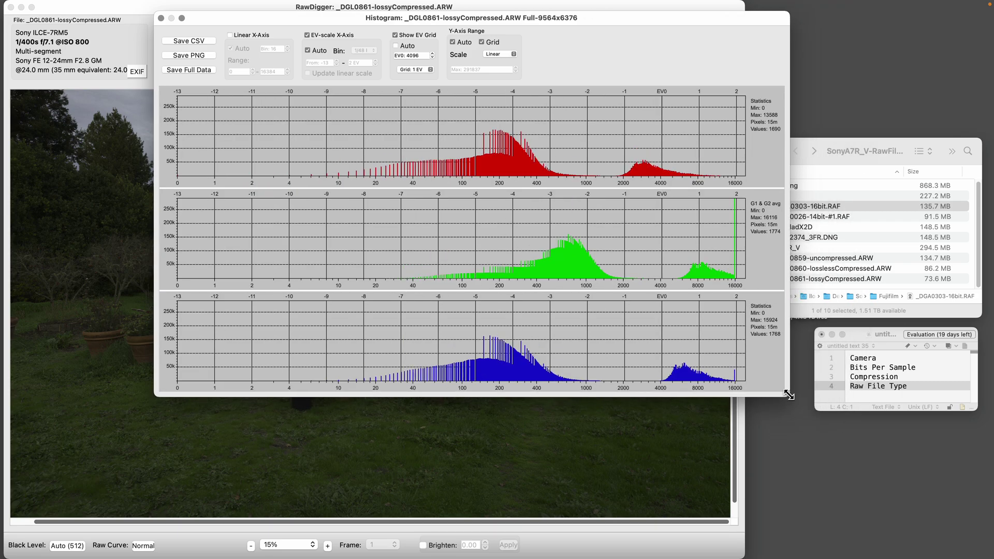